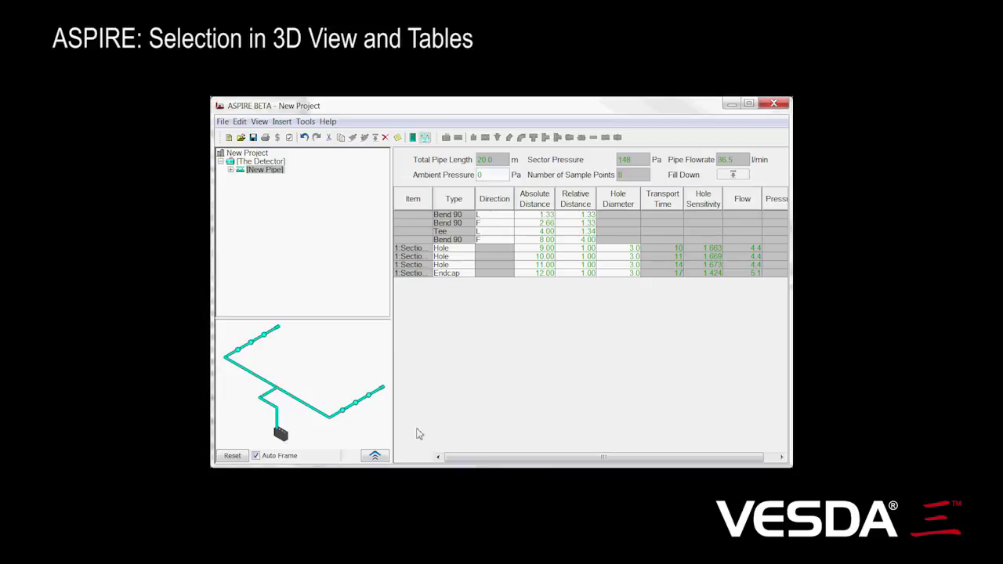
# Step: Select the holes at 10.00 m and 11.00 m, the second 90° bend and the tee in the 3D view
pyautogui.click(354, 404)
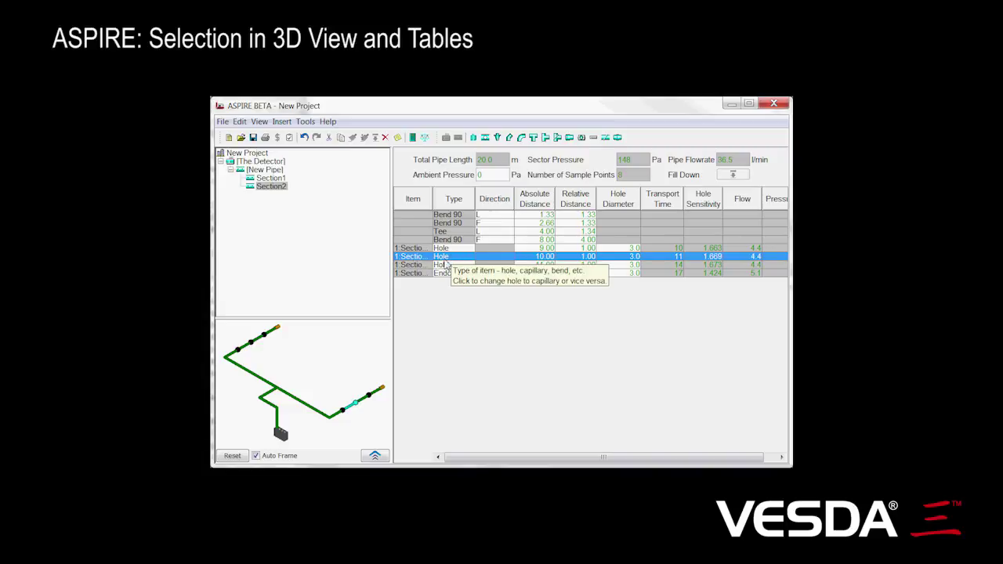
pyautogui.click(409, 266)
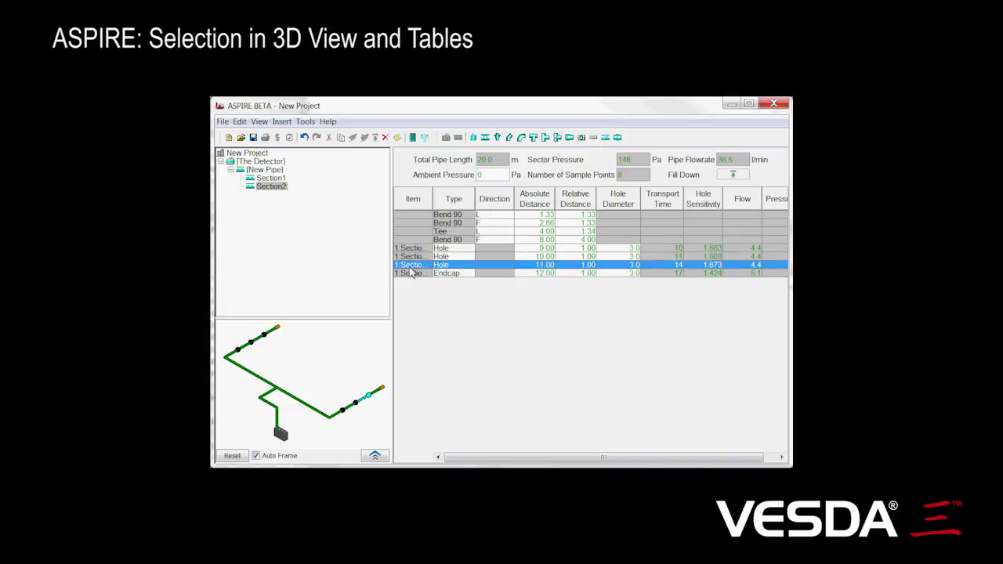
pyautogui.click(411, 223)
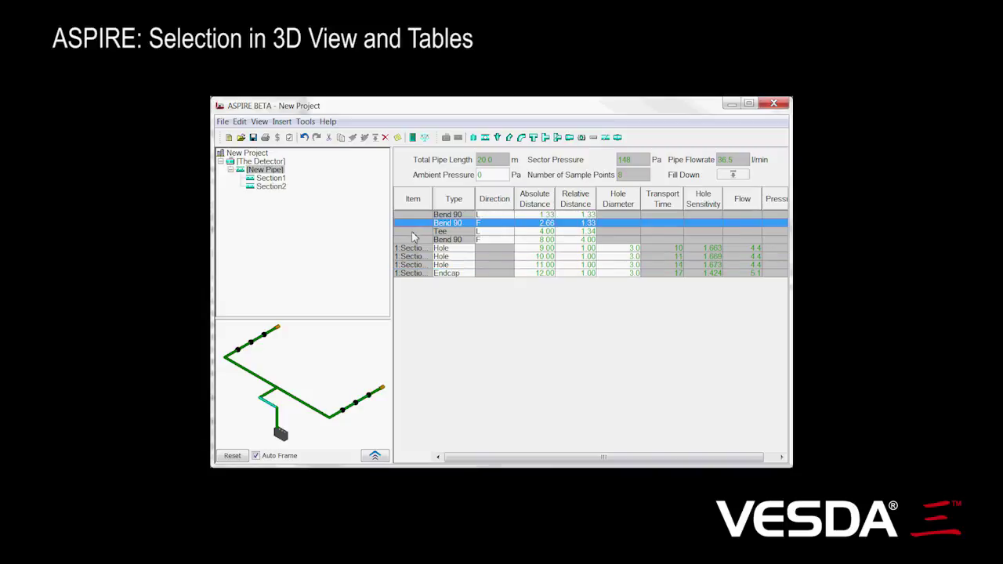
pyautogui.click(414, 233)
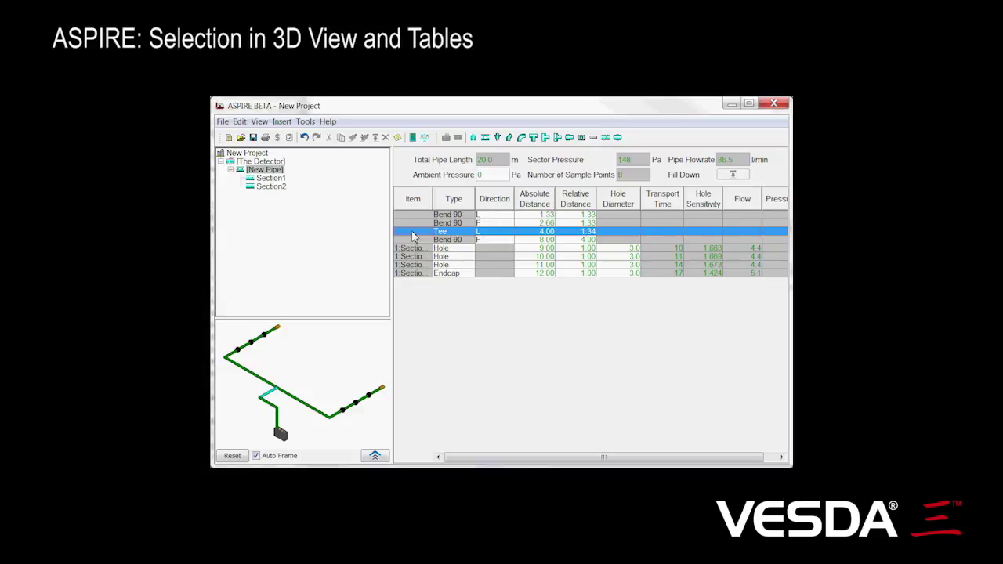
# Step: Select Section1, then The Detector, then return to the New Pipe fittings table
pyautogui.click(269, 179)
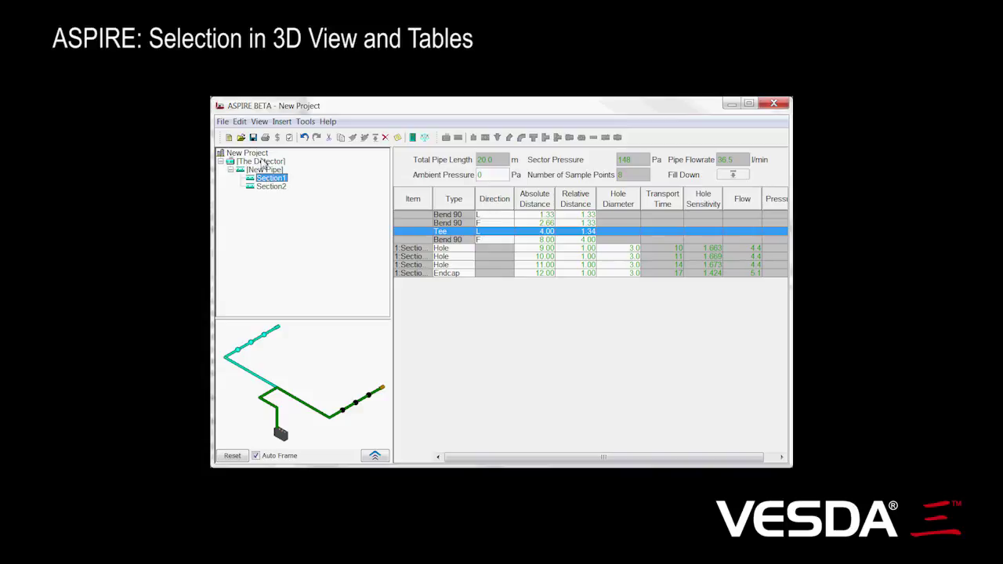
pyautogui.click(264, 161)
pyautogui.click(265, 170)
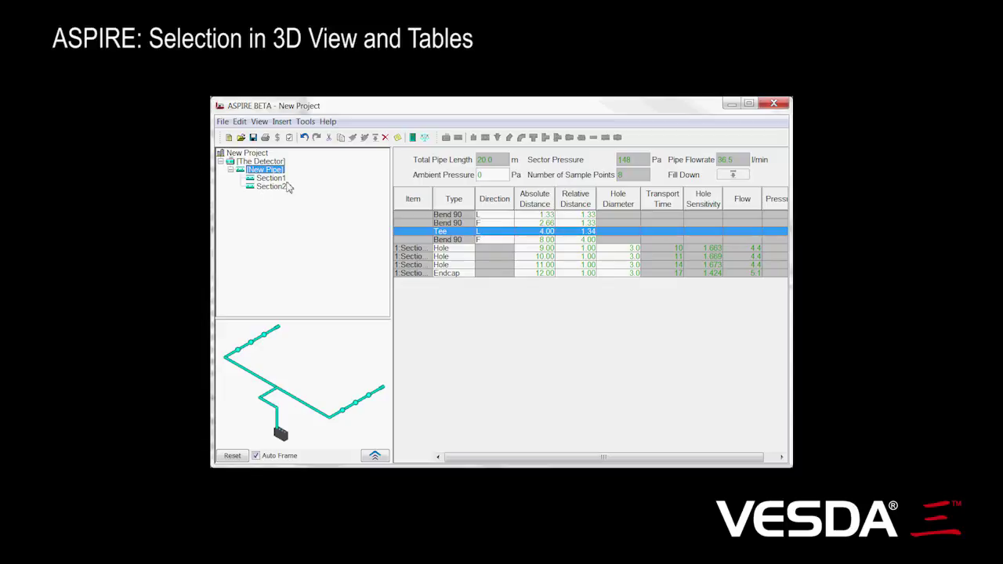
# Step: Match group-detail hole 1:Section1-3 and 3D hole 1:Section2-2, then show the Sampling Point Sensitivity table
pyautogui.click(264, 162)
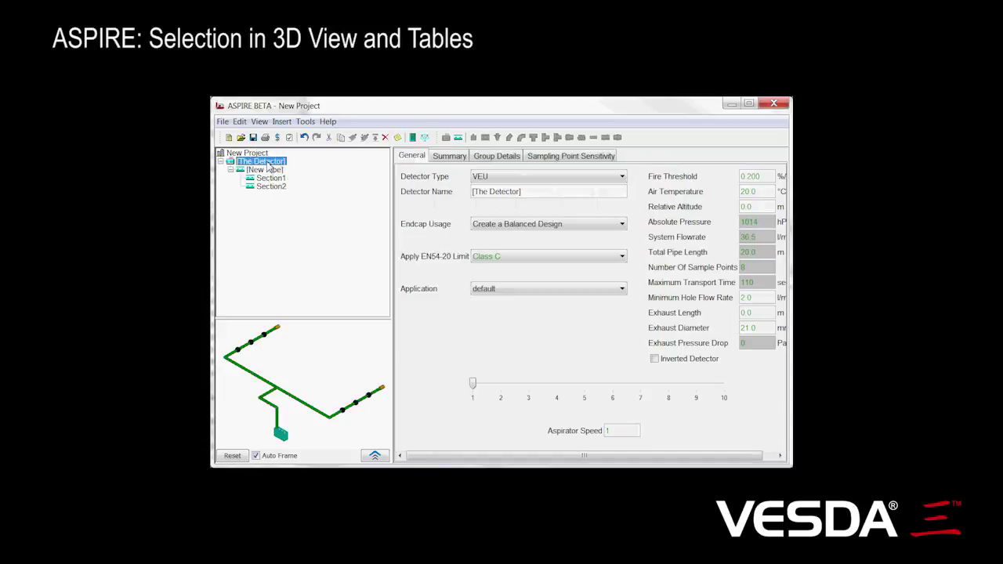
pyautogui.click(499, 156)
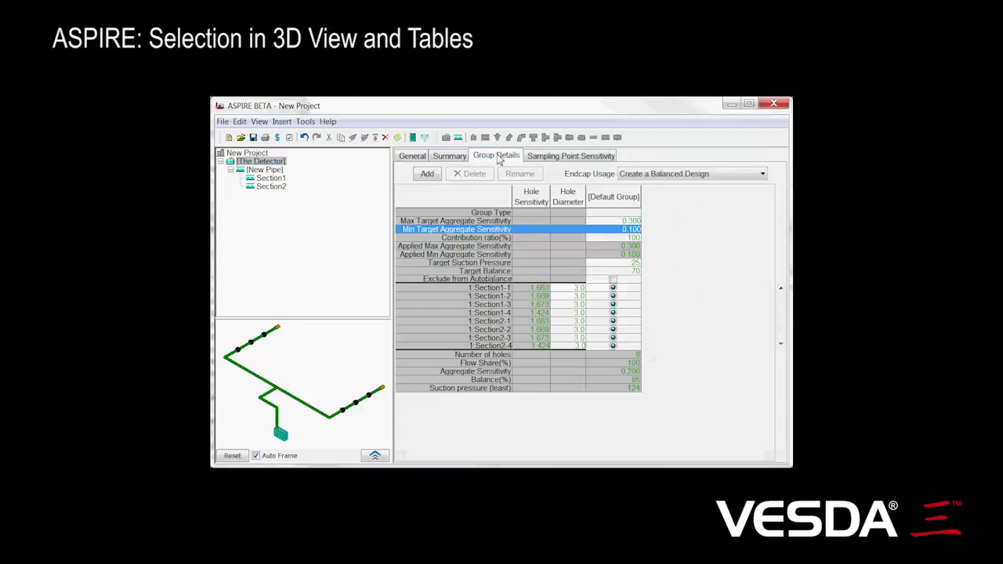
pyautogui.click(428, 306)
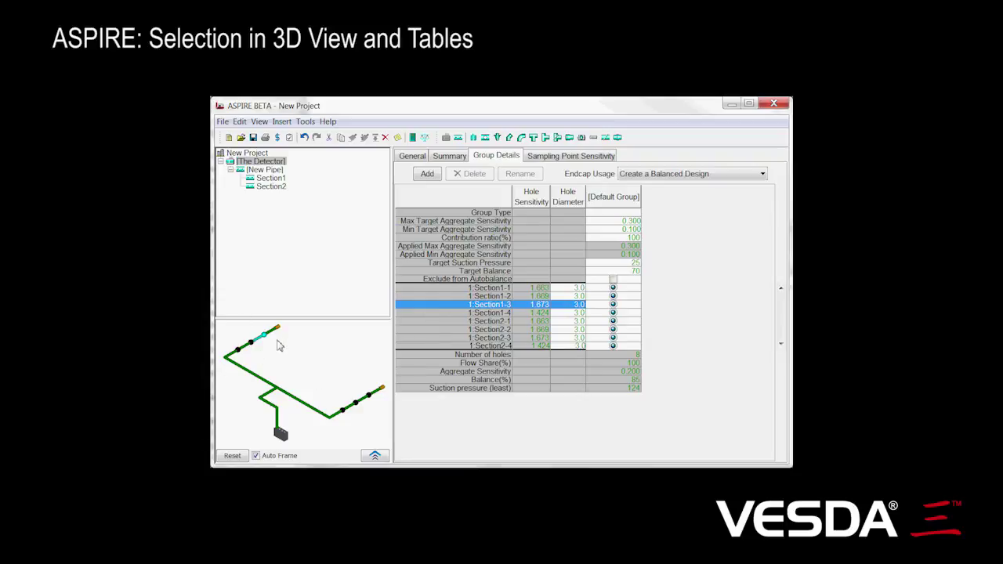
pyautogui.click(352, 412)
pyautogui.click(353, 412)
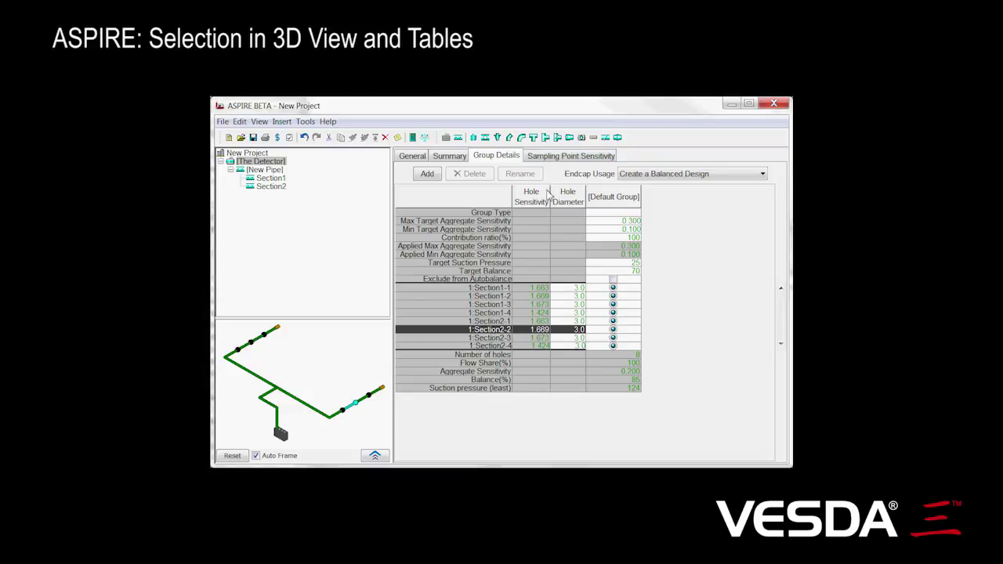
pyautogui.click(569, 159)
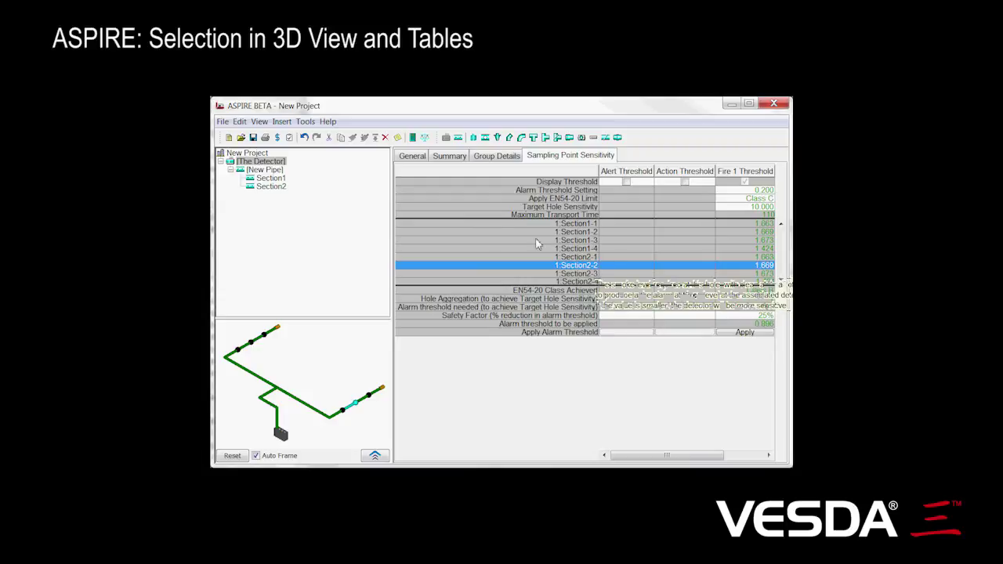
pyautogui.click(466, 234)
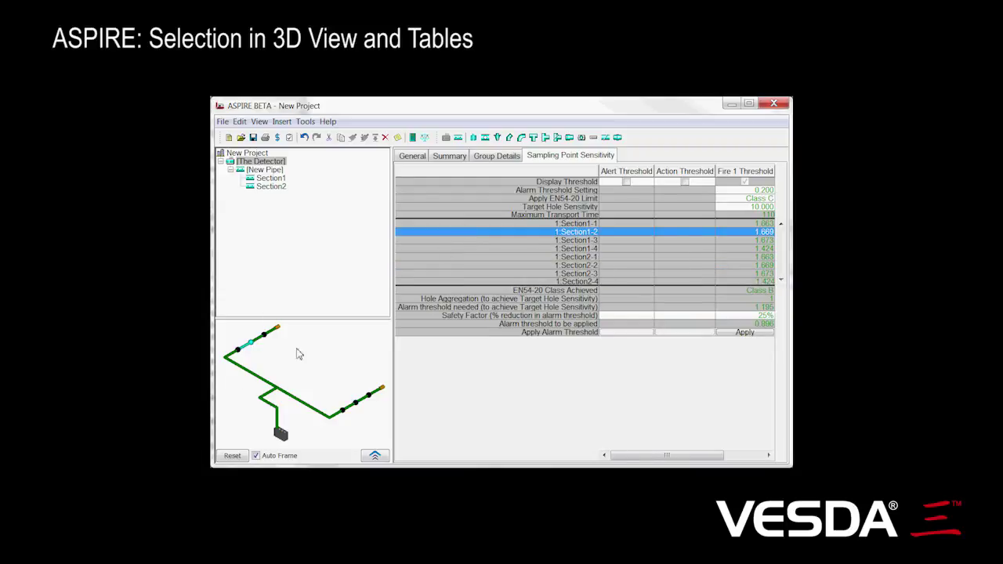
pyautogui.press('Down')
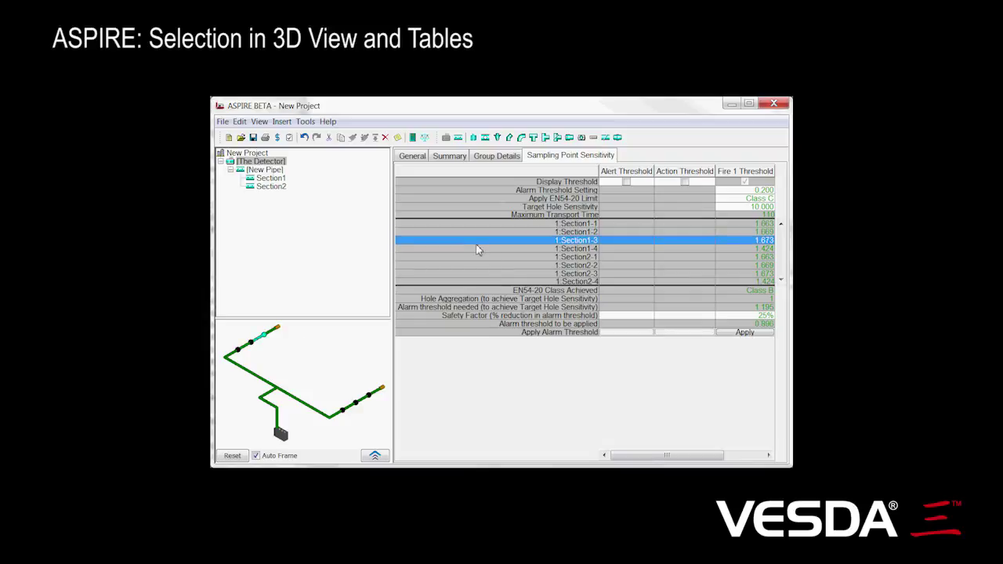
pyautogui.click(362, 403)
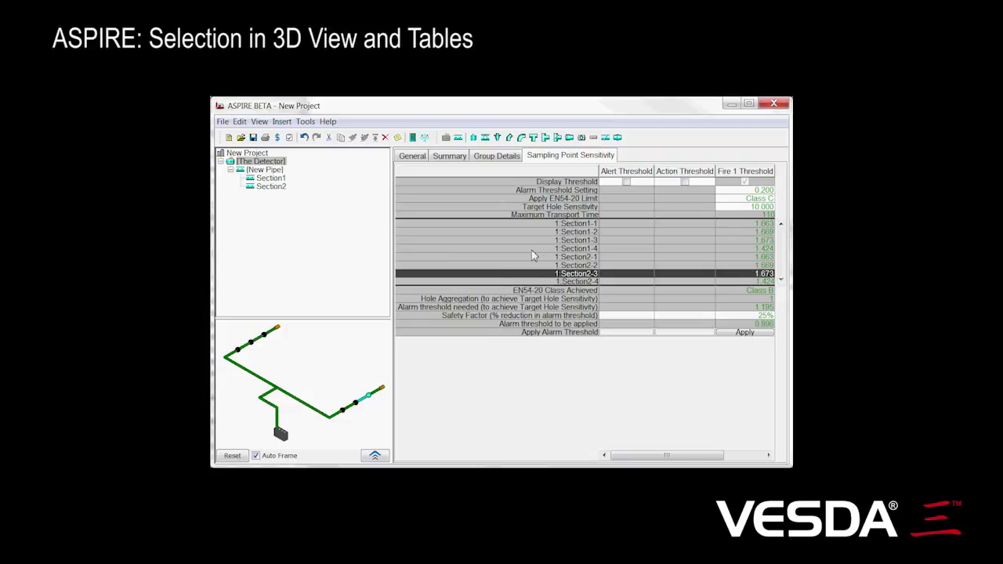
pyautogui.click(272, 407)
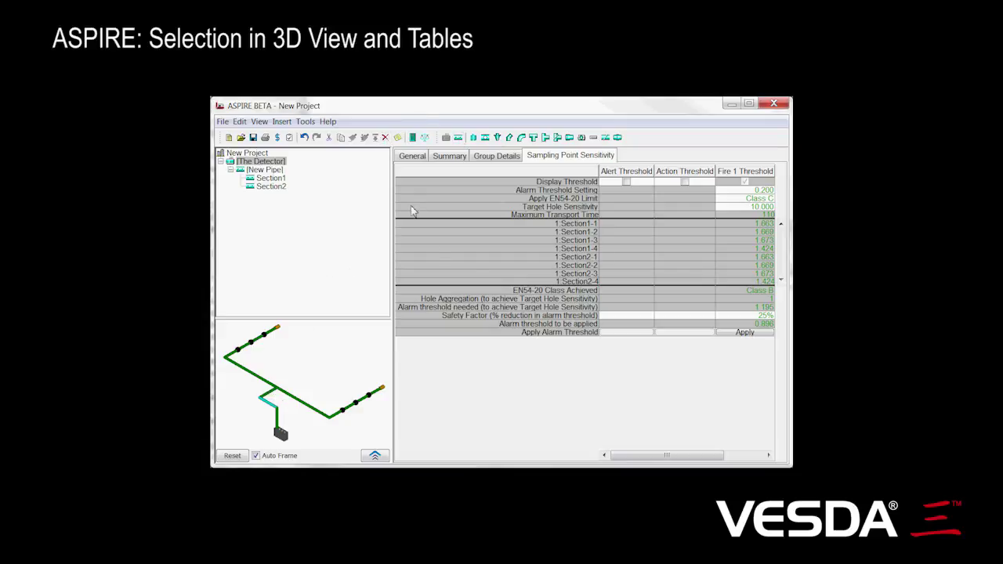
# Step: In the detector's Group Details, add a New Group alongside the Default Group
pyautogui.moveTo(495, 288)
pyautogui.click(501, 155)
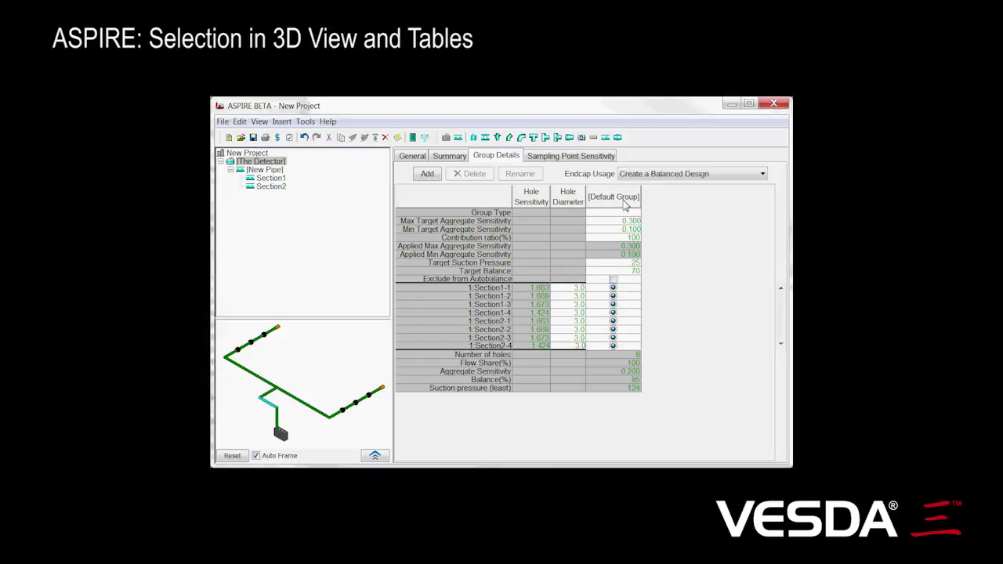
pyautogui.click(625, 205)
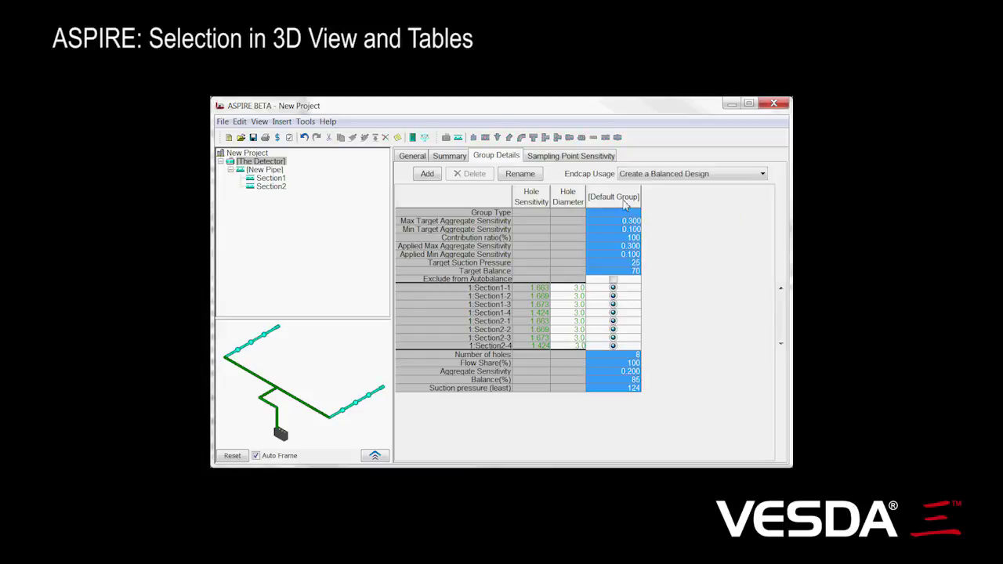
pyautogui.click(430, 178)
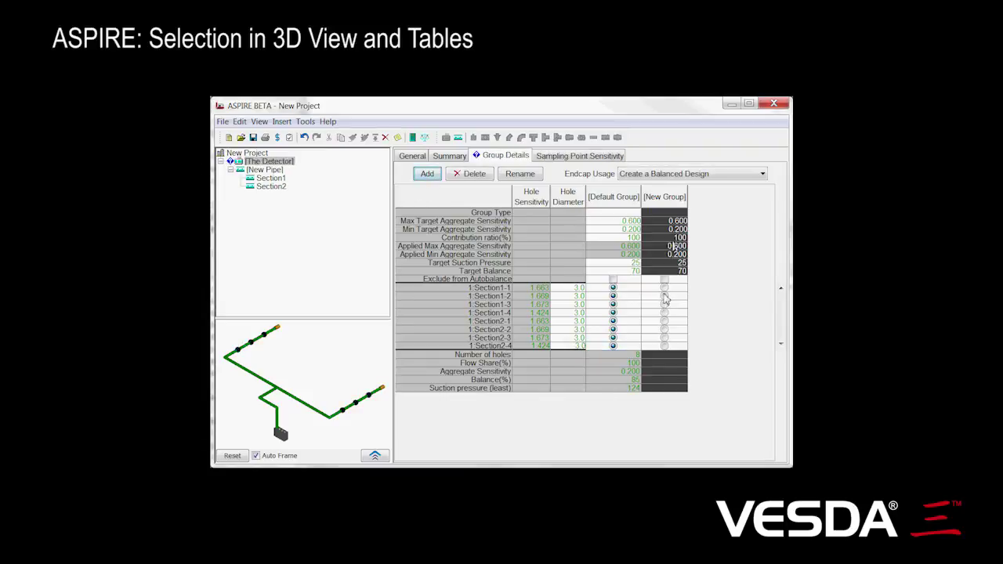
# Step: Assign holes 1:Section1-1, 1:Section1-2, 1:Section1-3, 1:Section1-4 and 1:Section2-1 to the New Group
pyautogui.click(664, 287)
pyautogui.click(664, 296)
pyautogui.click(665, 304)
pyautogui.click(665, 313)
pyautogui.click(665, 321)
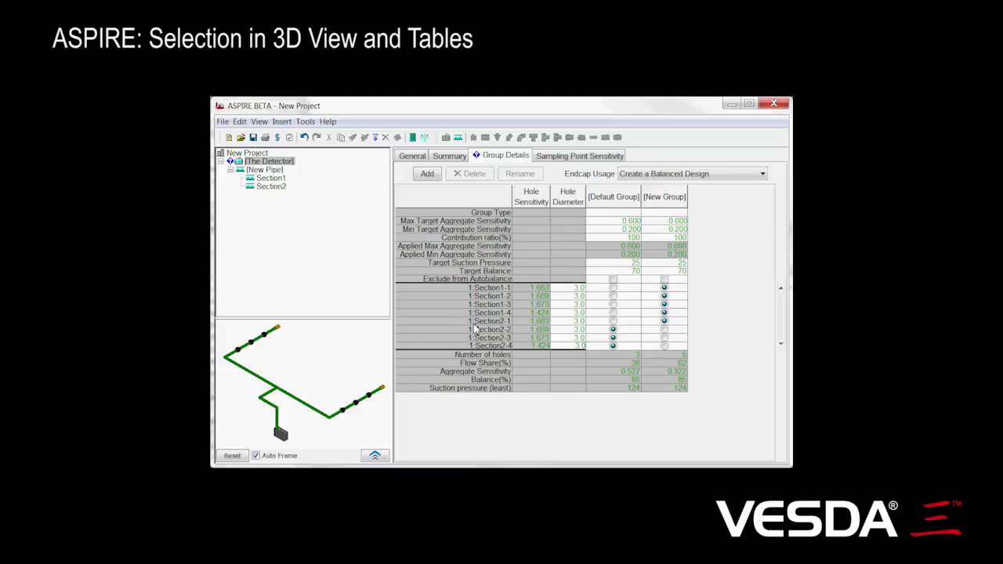
# Step: Compare the New Group and Default Group holes on the 3D model, then show the New Pipe details
pyautogui.click(665, 199)
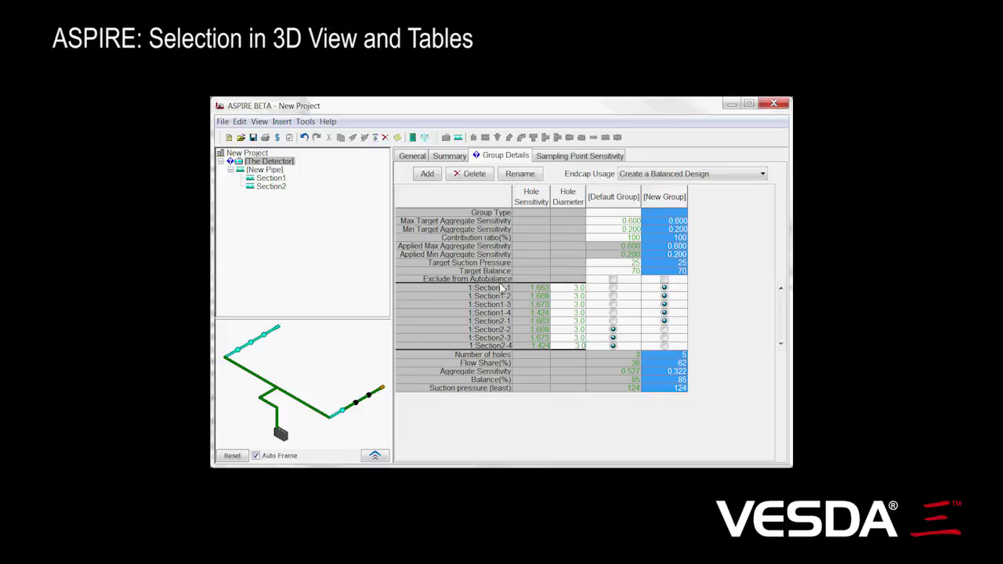
pyautogui.click(603, 202)
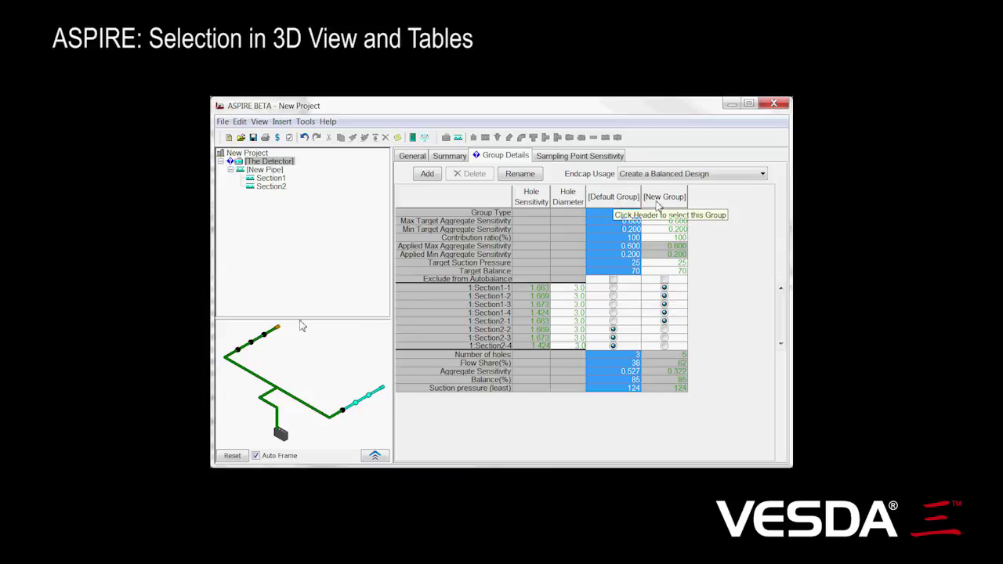
pyautogui.click(260, 343)
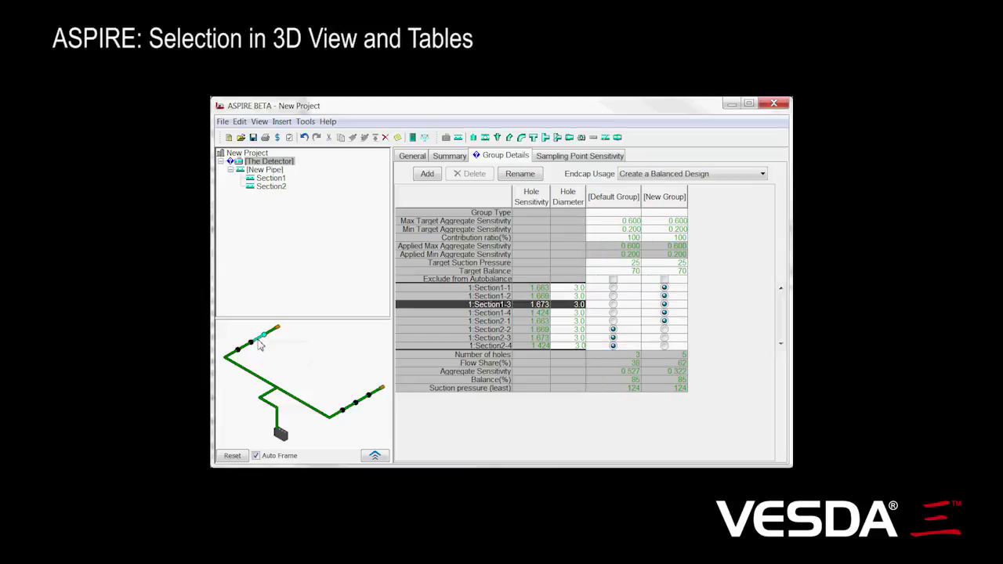
pyautogui.click(261, 343)
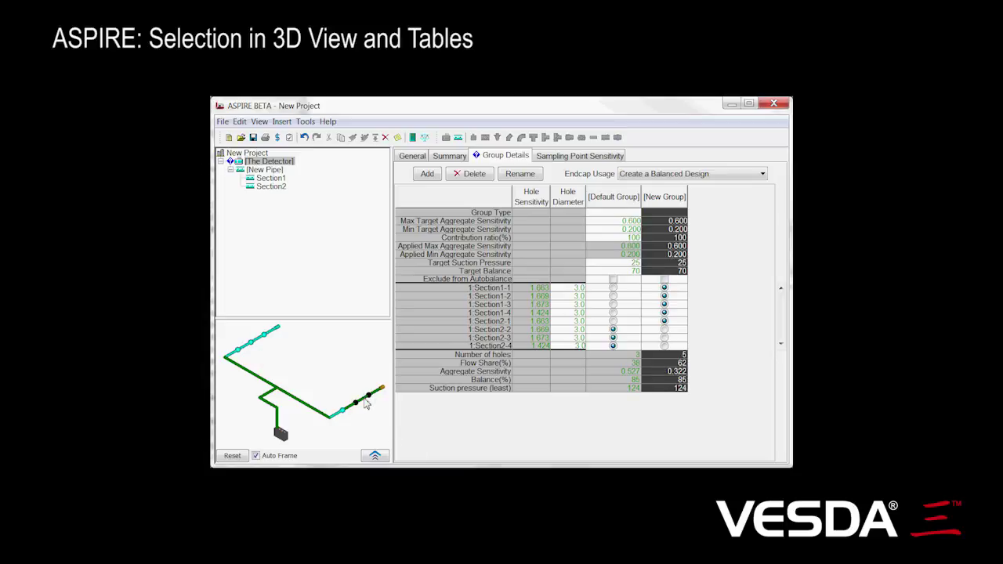
pyautogui.click(365, 403)
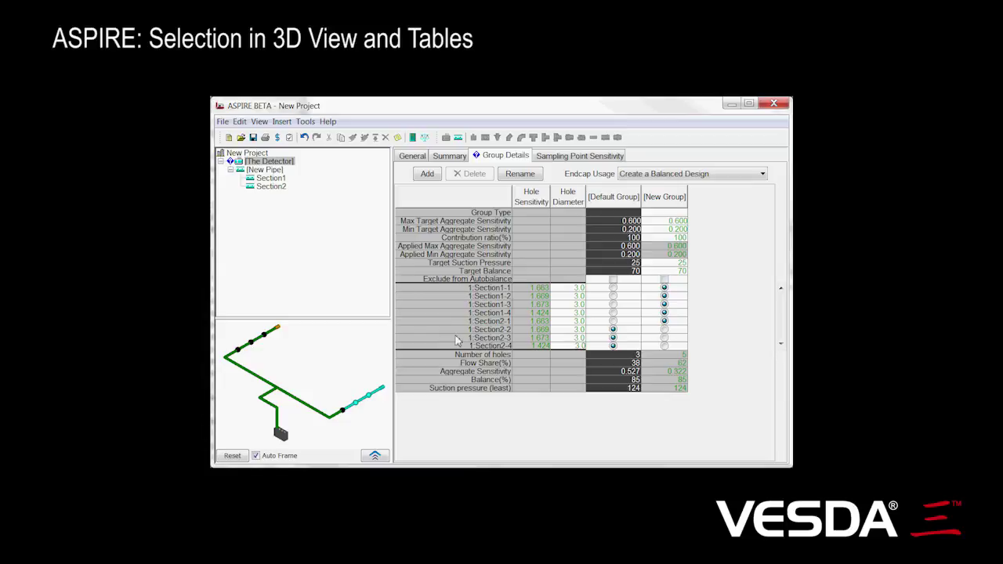
pyautogui.click(265, 173)
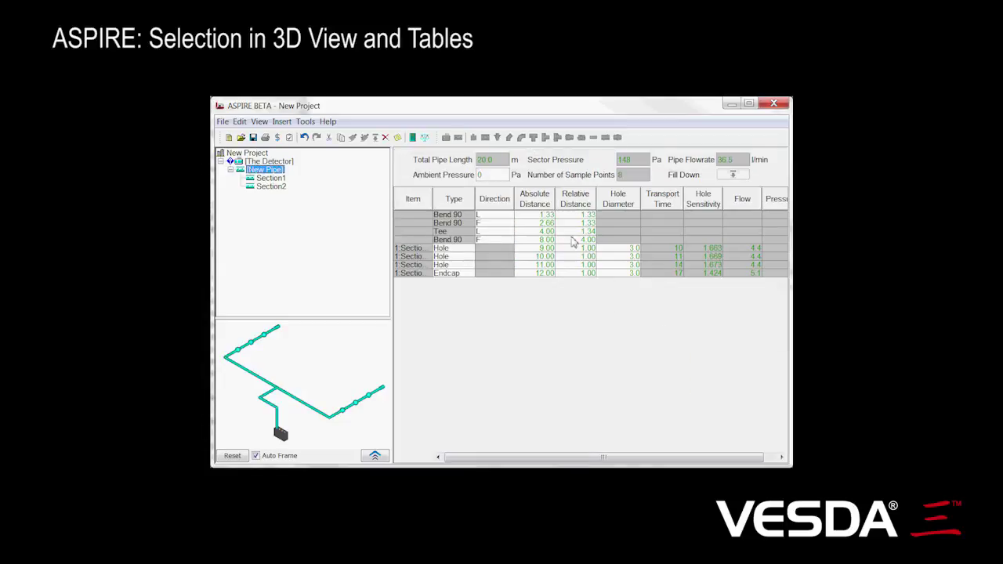
# Step: Select Section2, the whole pipe and Section1 on the model, then float the 3D view in its own window
pyautogui.click(367, 401)
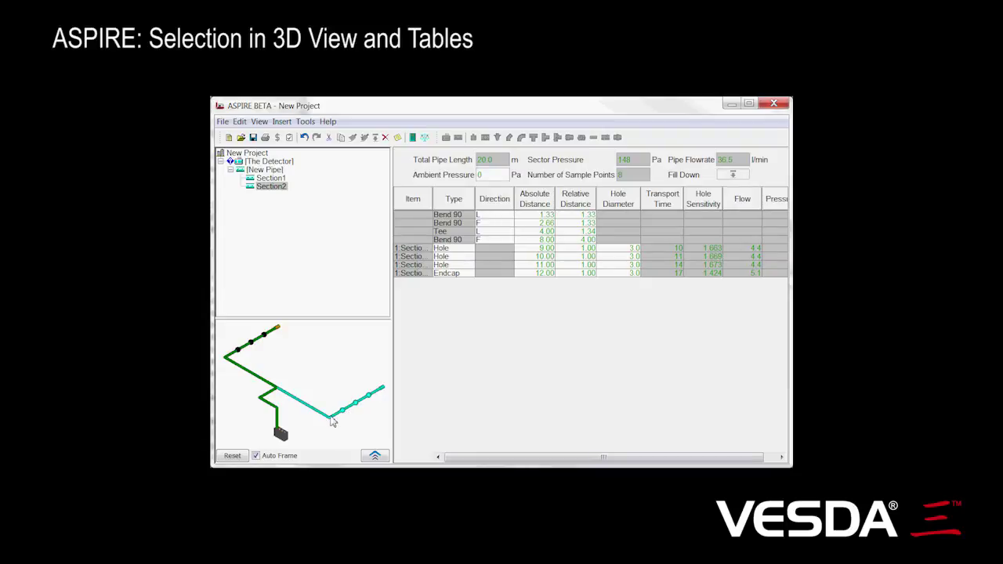
pyautogui.doubleClick(272, 396)
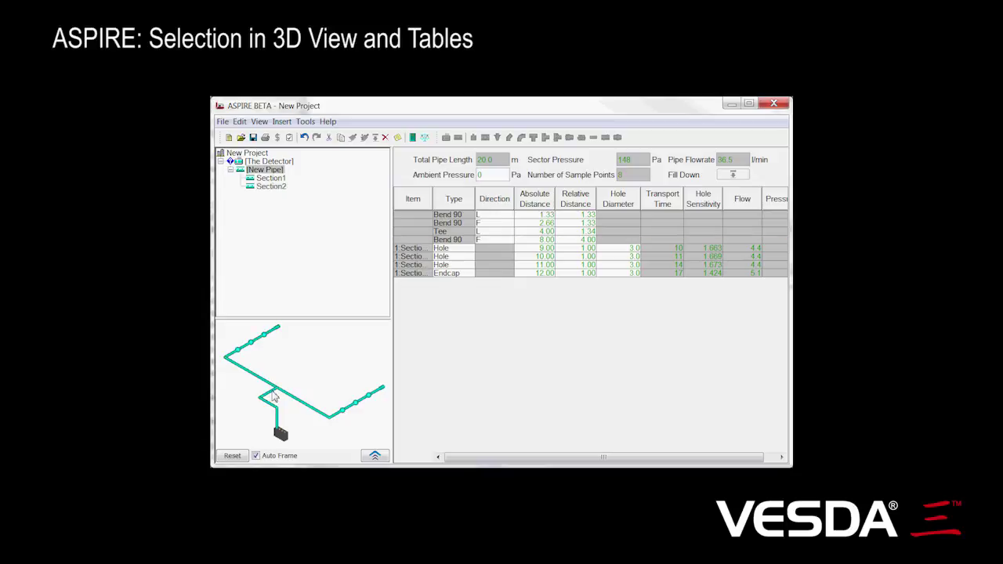
pyautogui.click(260, 343)
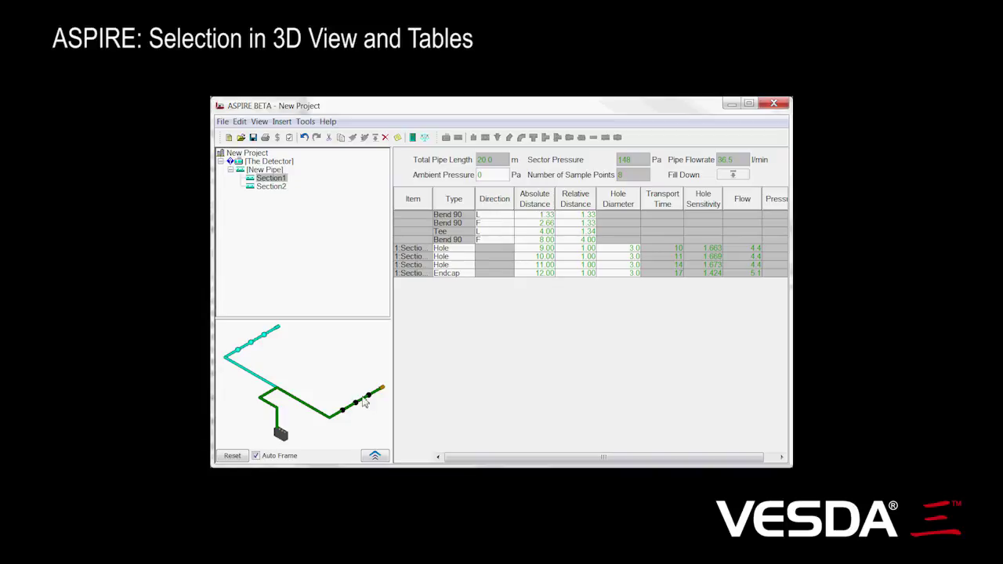
pyautogui.click(374, 456)
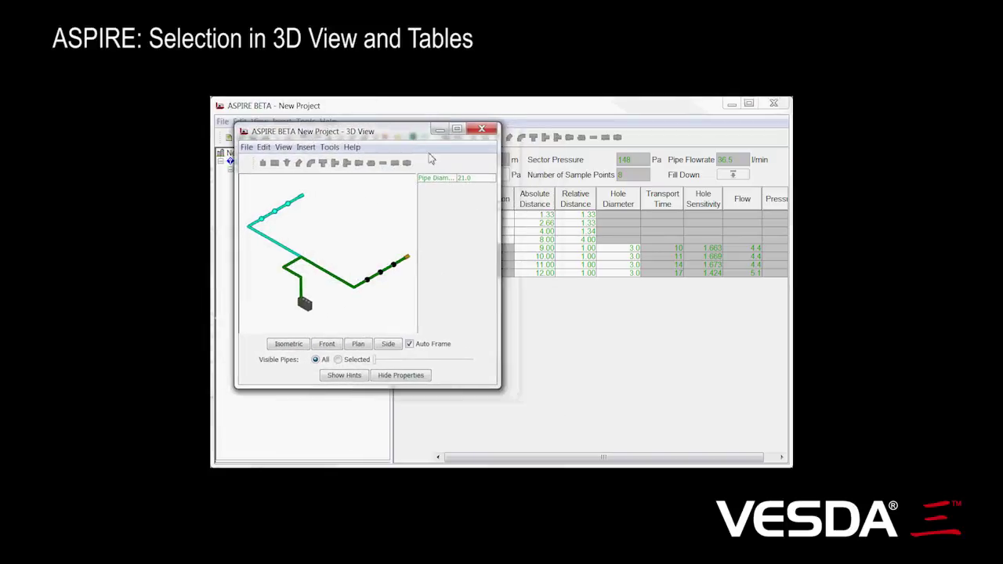
# Step: Enlarge the 3D View window, match hole Section1-3 and the New Group, then close that window
pyautogui.moveTo(499, 388); pyautogui.dragTo(535, 408)
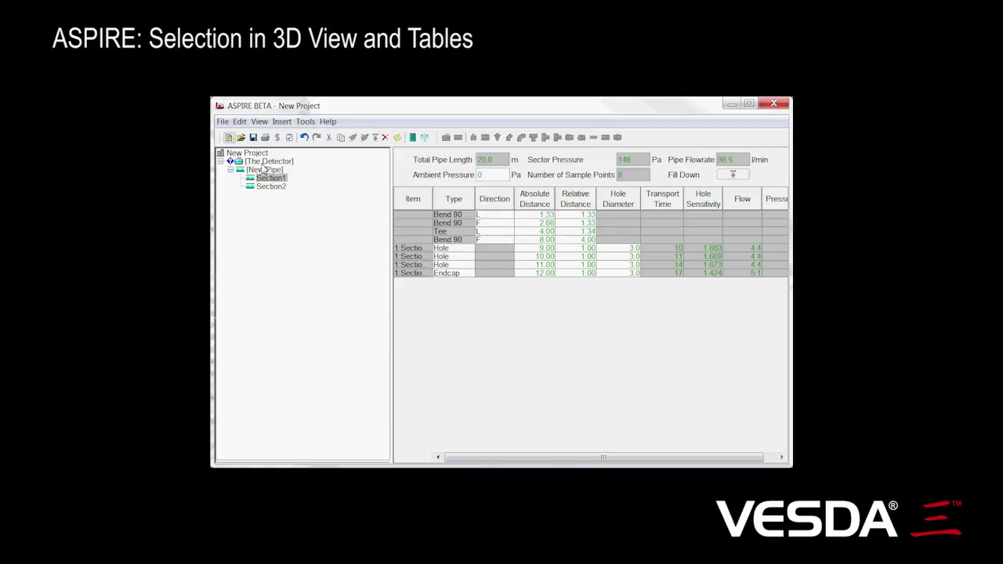
pyautogui.click(265, 161)
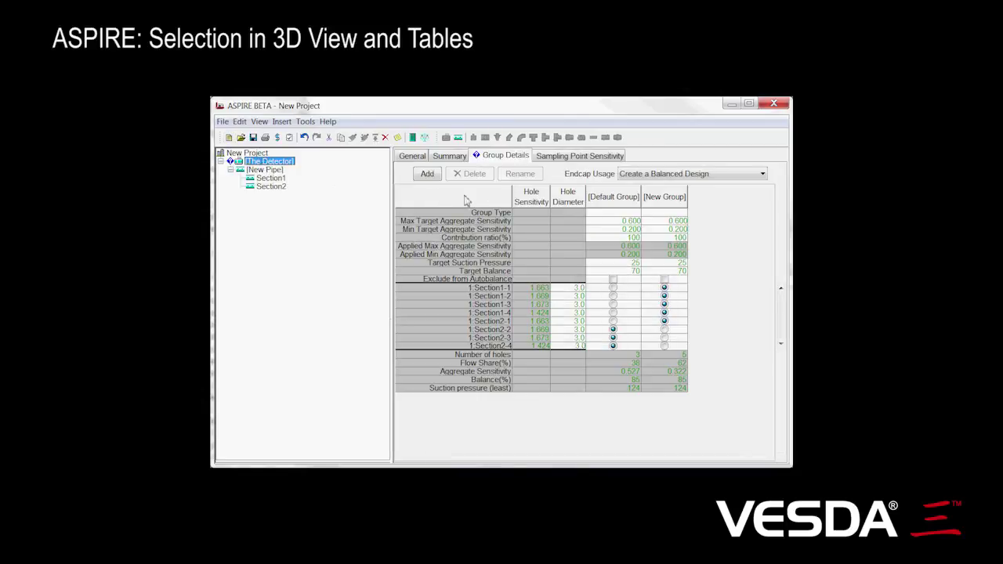
pyautogui.click(431, 305)
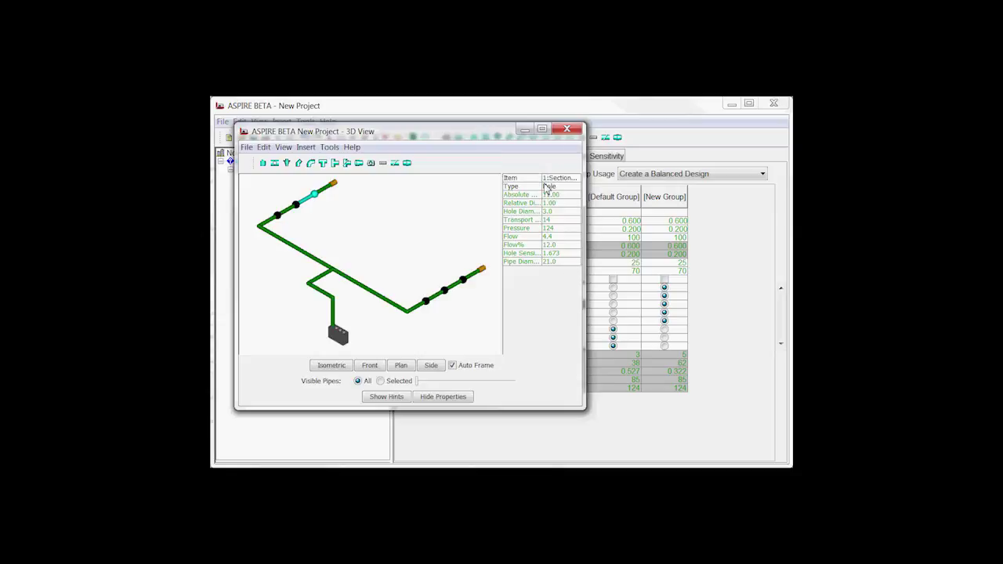
pyautogui.click(310, 203)
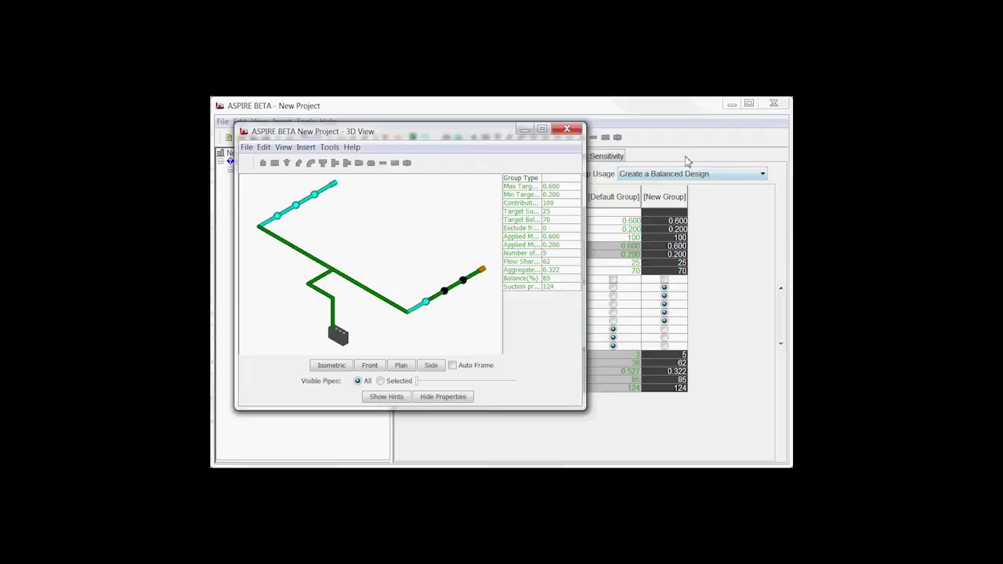
pyautogui.click(692, 115)
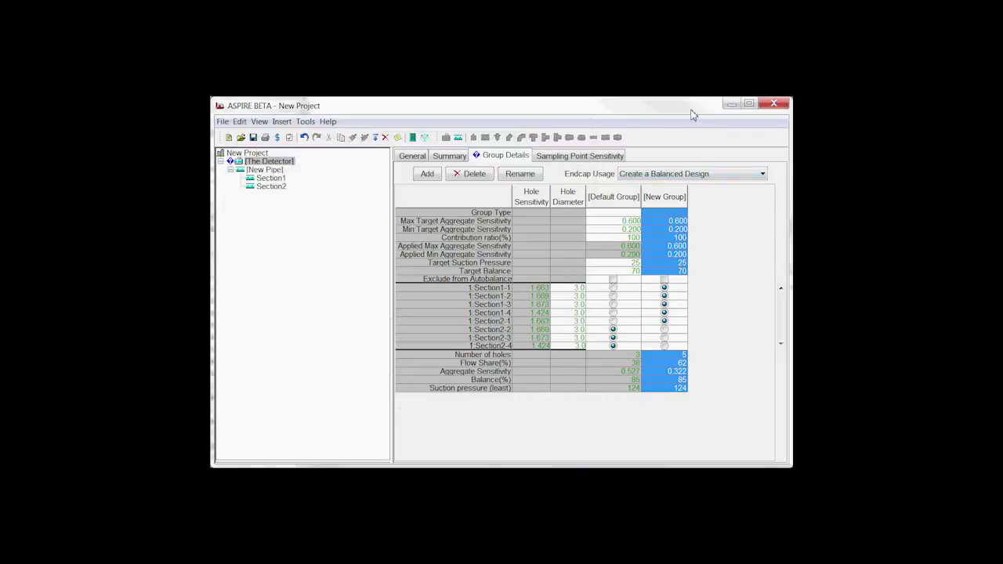